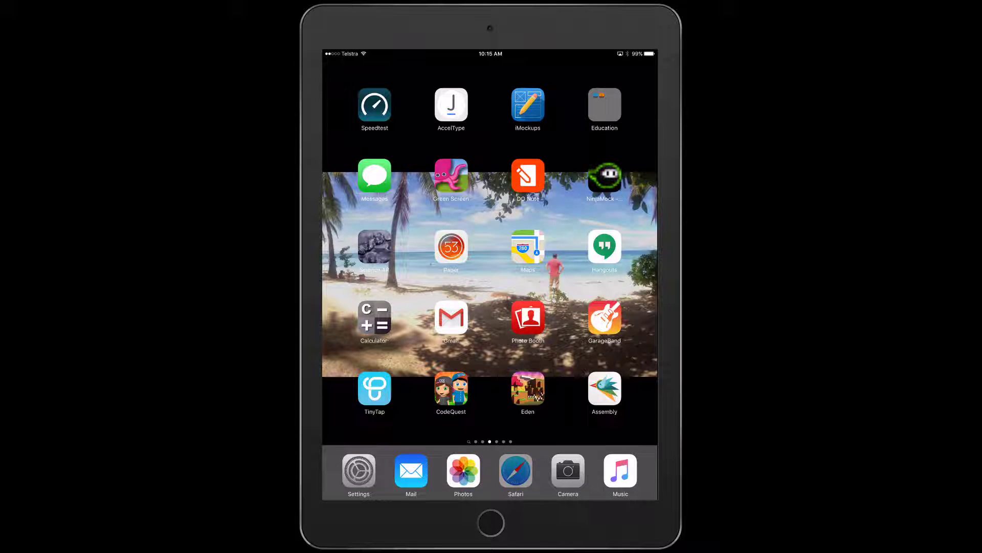
Launch Assembly from the home screen after briefly opening and leaving the browser.
{"action": "left_click", "coordinate": [516, 470]}
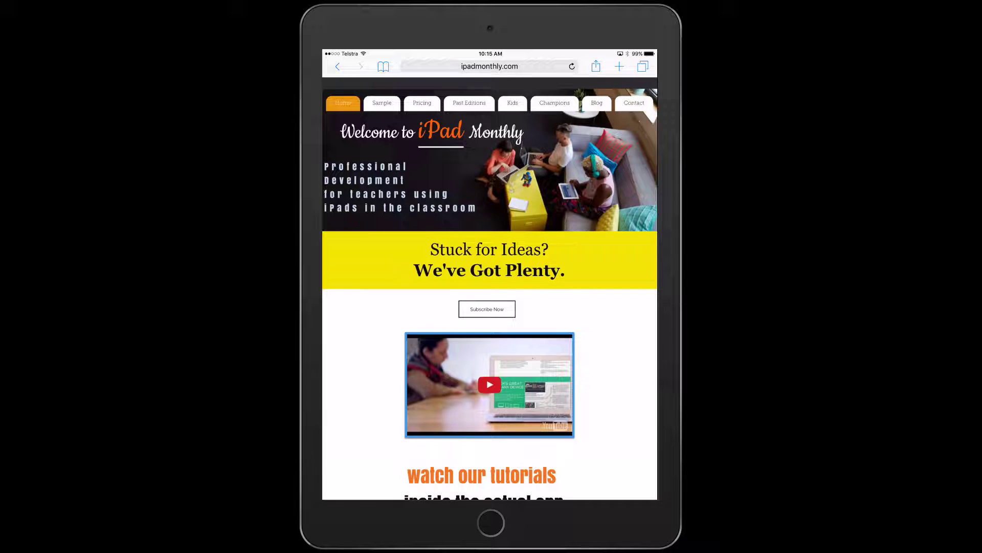
{"action": "key", "text": "super+shift+h"}
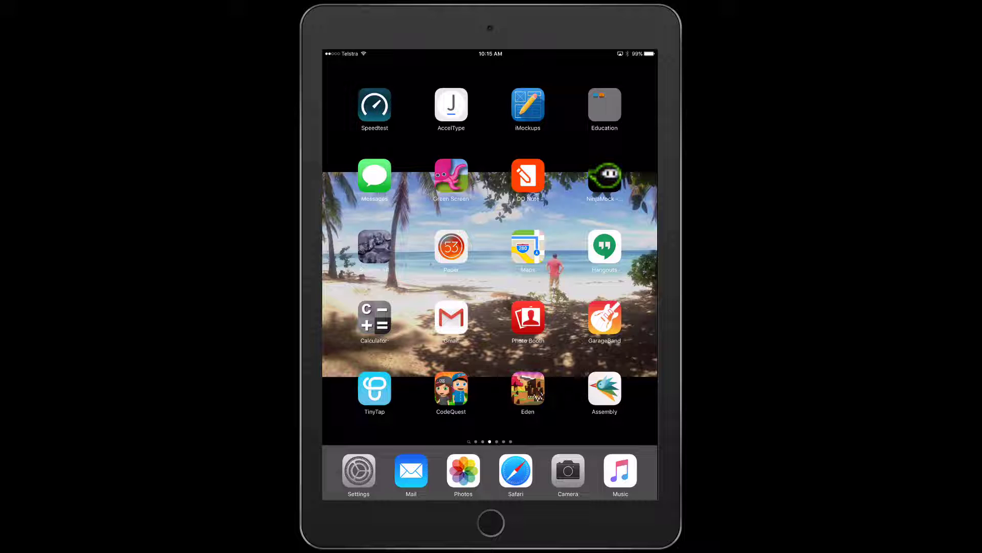
{"action": "left_click", "coordinate": [604, 389]}
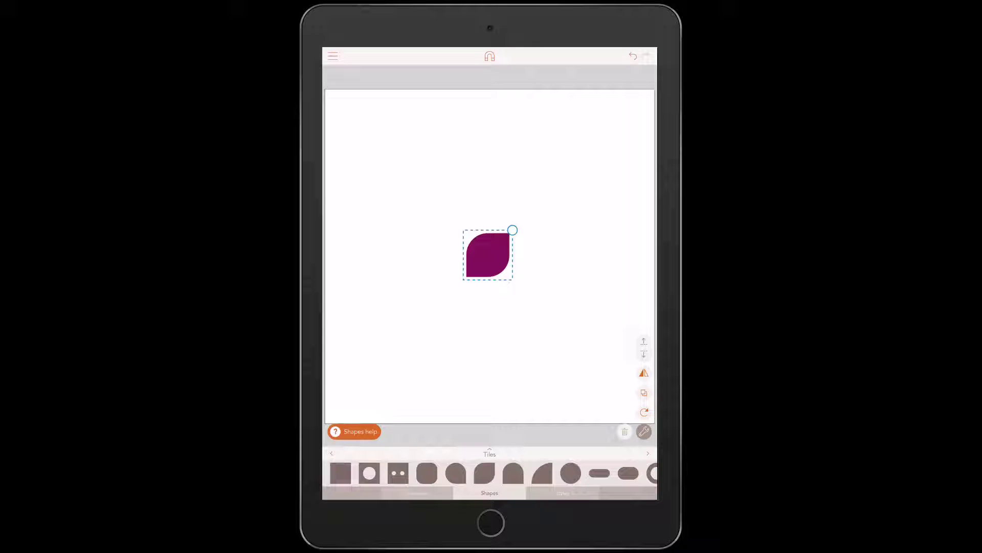
Enlarge the purple leaf, make the teardrop light pink, and rotate it 135° left.
{"action": "left_click_drag", "start_coordinate": [513, 230], "coordinate": [619, 123]}
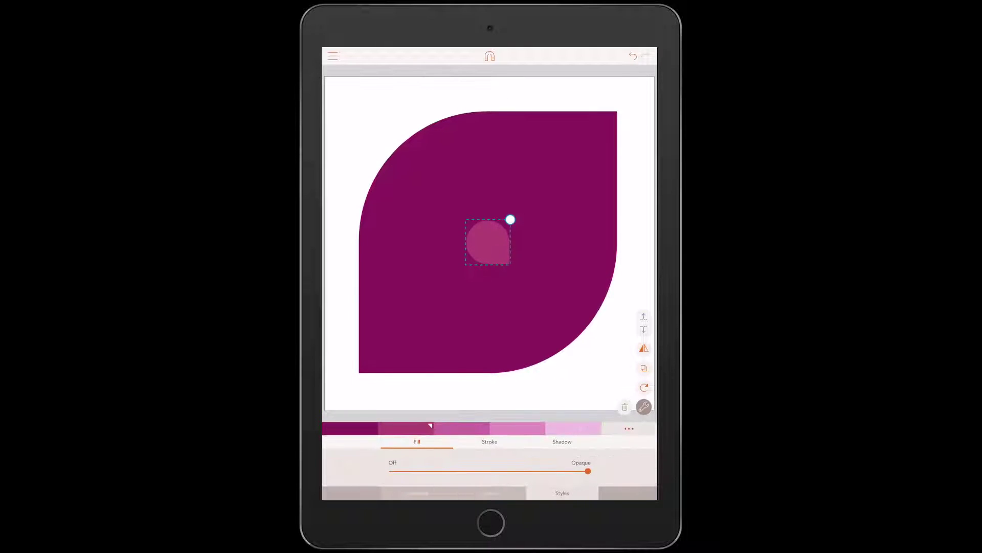
{"action": "left_click", "coordinate": [573, 428]}
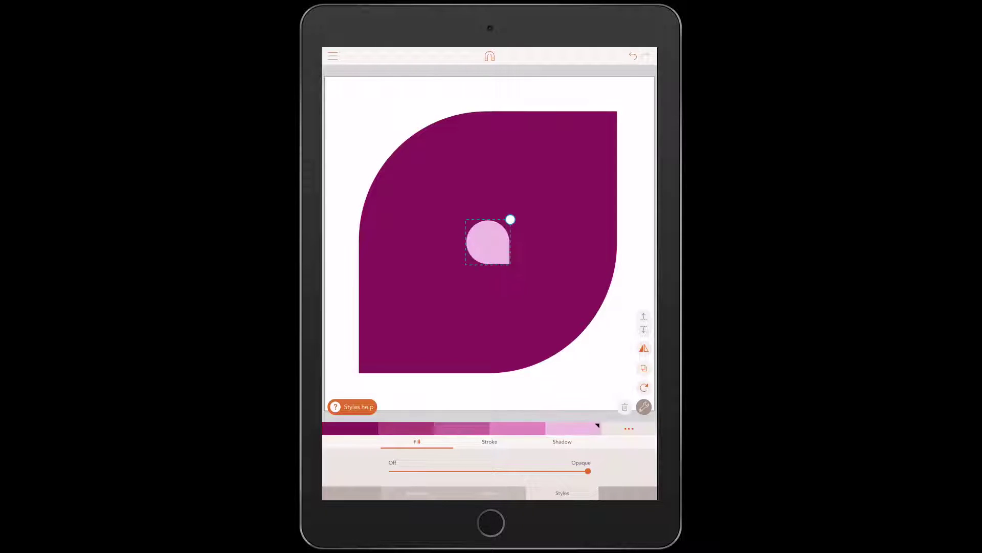
{"action": "mouse_move", "coordinate": [510, 220]}
{"action": "left_mouse_down"}
{"action": "mouse_move", "coordinate": [497, 277]}
{"action": "mouse_move", "coordinate": [522, 350]}
{"action": "mouse_move", "coordinate": [489, 365]}
{"action": "left_mouse_up"}
Deselect the pink teardrop by tapping an empty canvas area.
{"action": "left_click", "coordinate": [548, 385]}
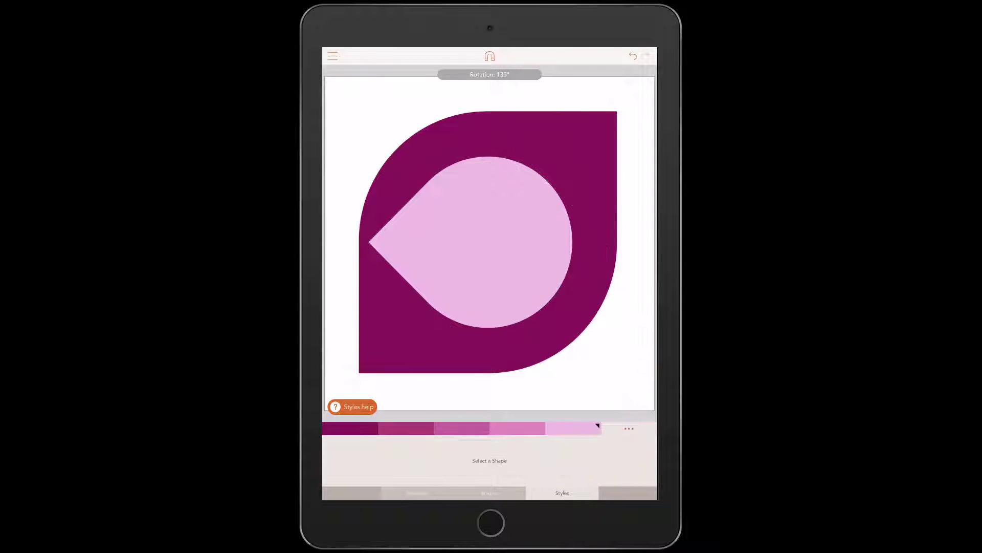